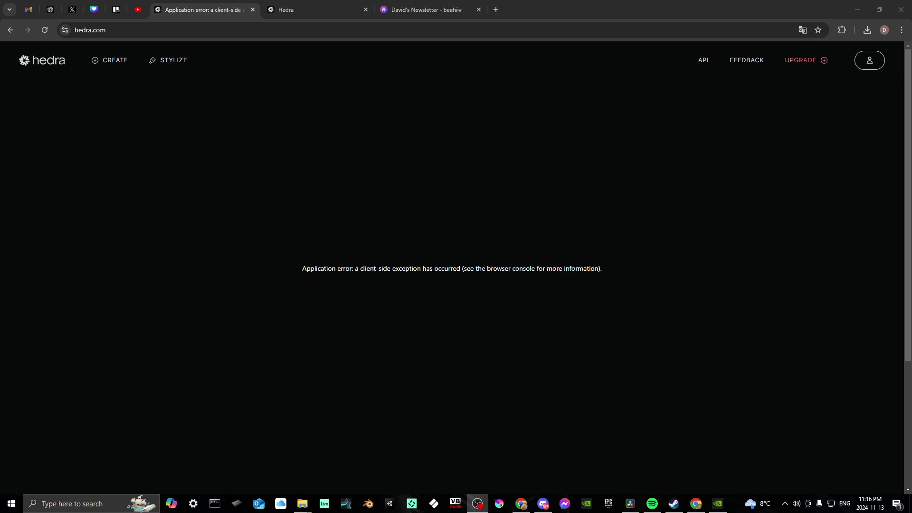
# Go to the CREATE page to leave the error screen for character video creation.
pyautogui.click(110, 60)
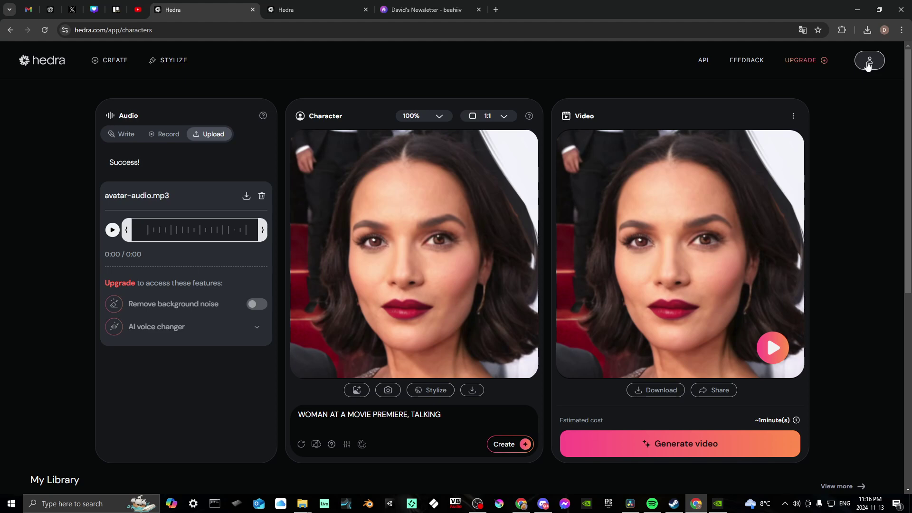
# Open the account menu to see the Free plan and its 40 of 20 credit usage.
pyautogui.click(868, 62)
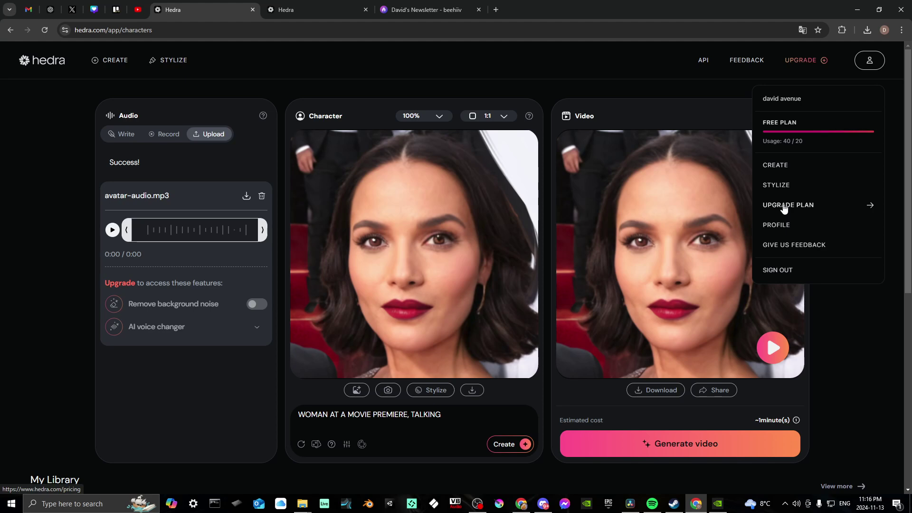
# Open the pricing page listing Basic, Creator, Professional, Free (current) and Enterprise tiers.
pyautogui.click(784, 207)
pyautogui.scroll(-2, 671, 133)
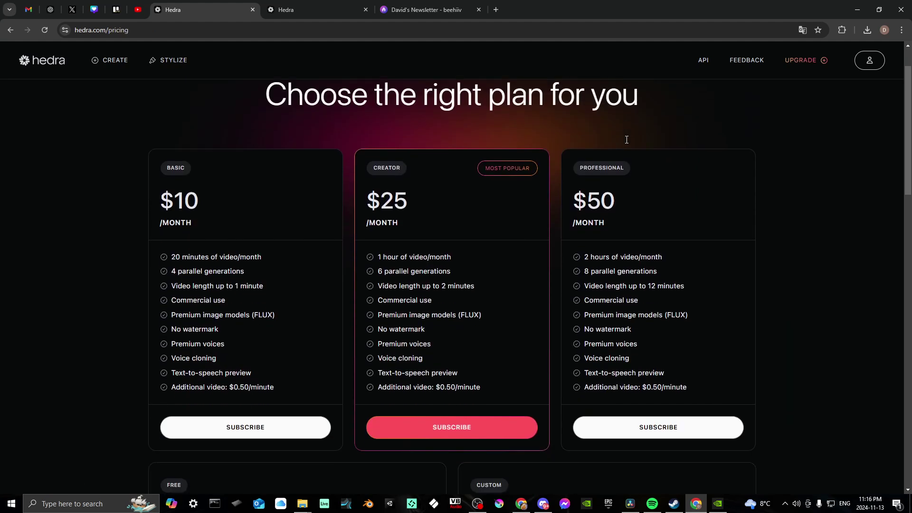
pyautogui.scroll(-1, 535, 220)
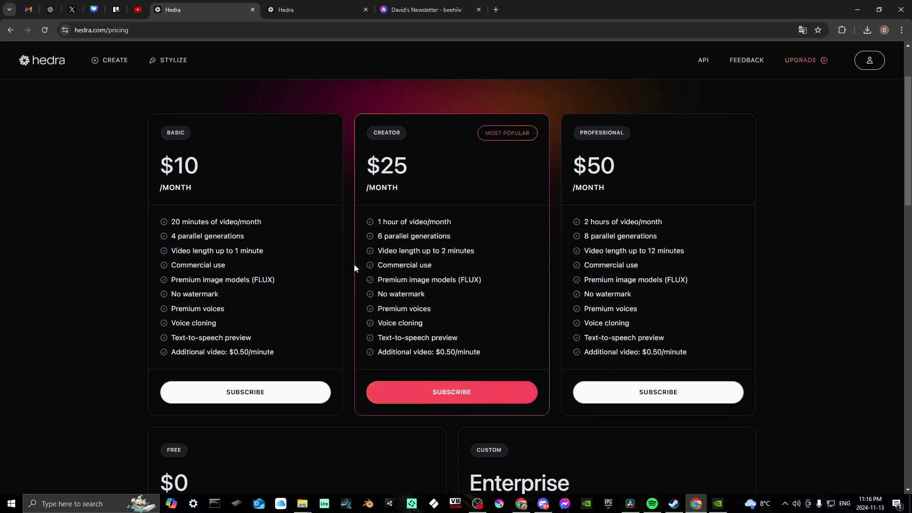
pyautogui.scroll(-1, 355, 264)
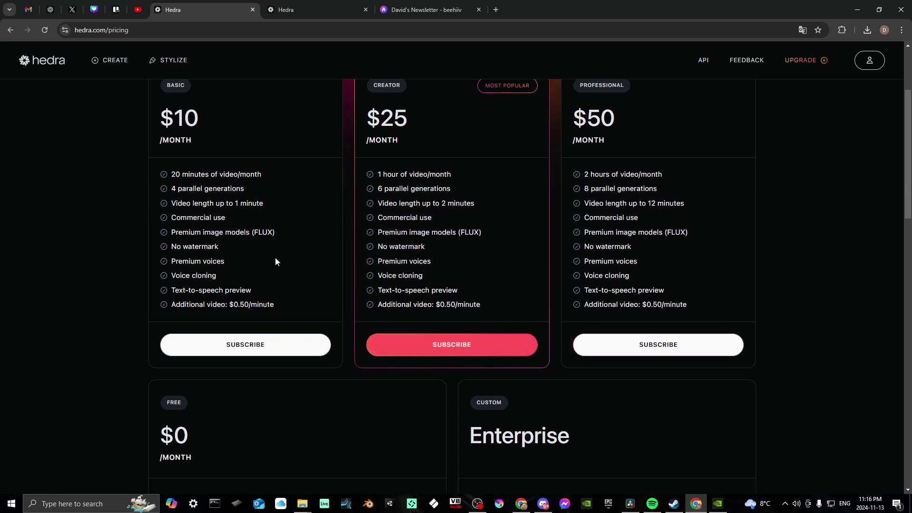
pyautogui.scroll(-2, 275, 257)
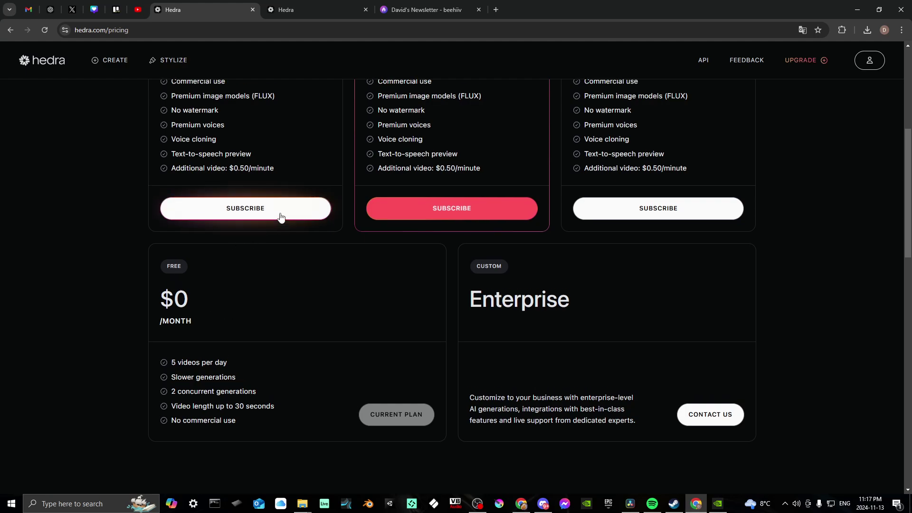
pyautogui.scroll(4, 226, 221)
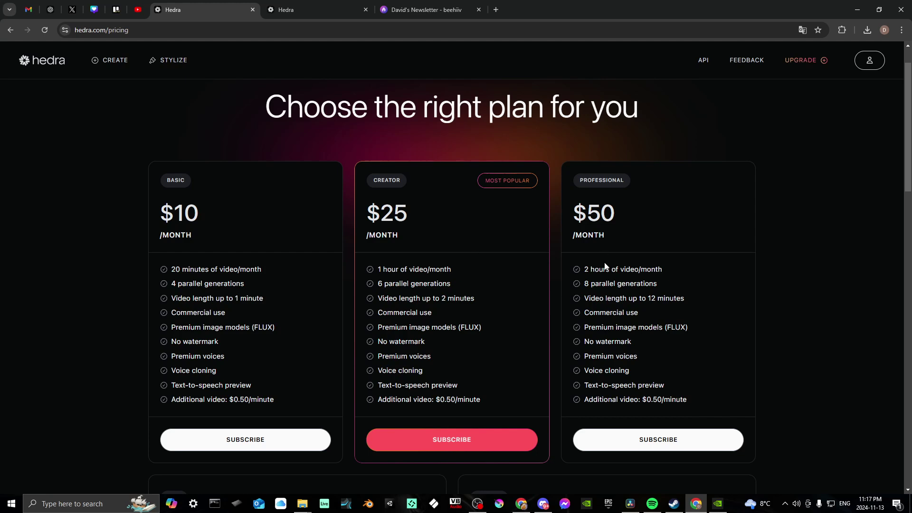
pyautogui.scroll(-4, 564, 270)
pyautogui.scroll(-1, 354, 258)
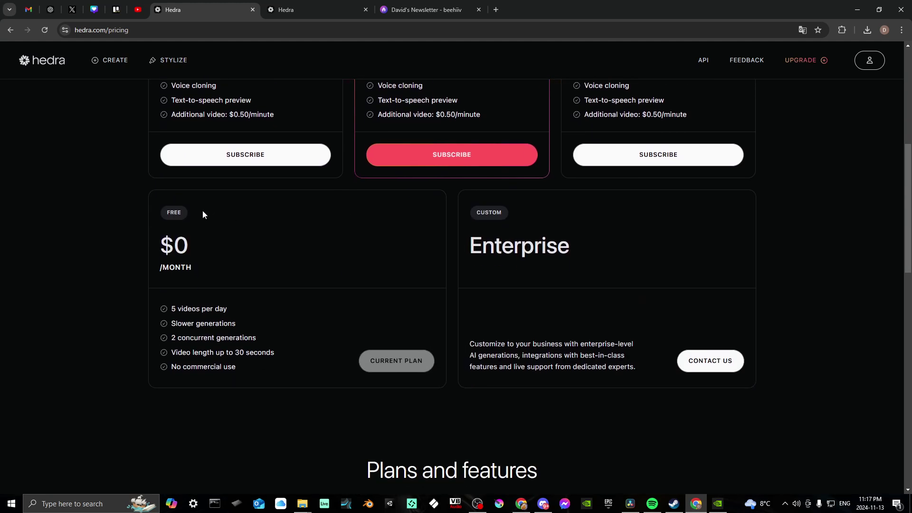